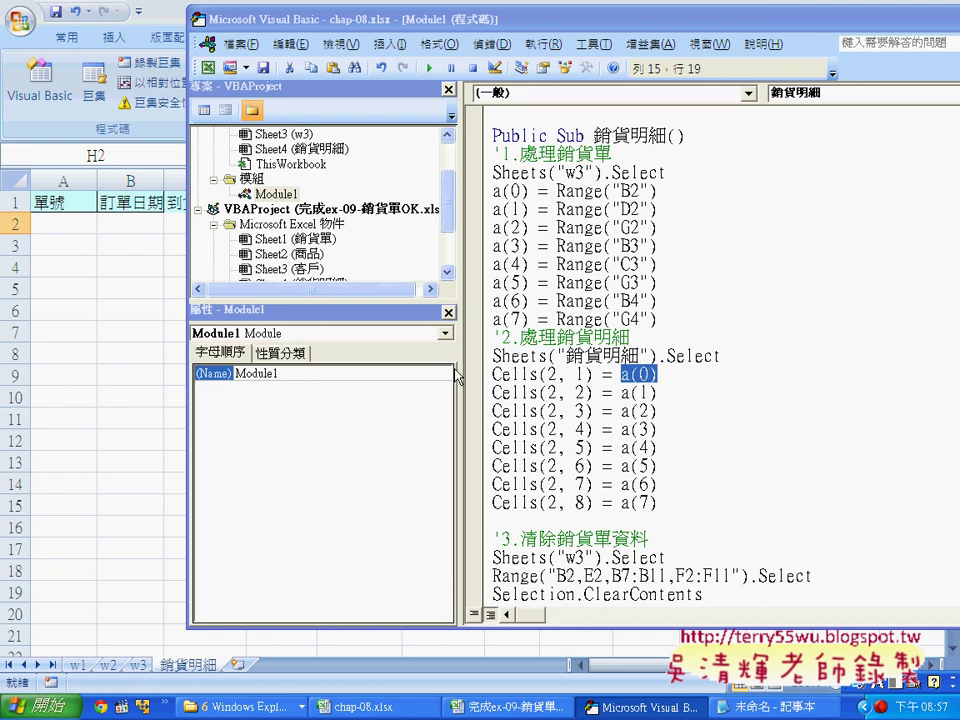
Step: Annotate the Cells(2, 2) line, row-2 cells and a(0)–a(7) values in the macro, then clear the ink
left_click_drag(493, 374, 556, 374)
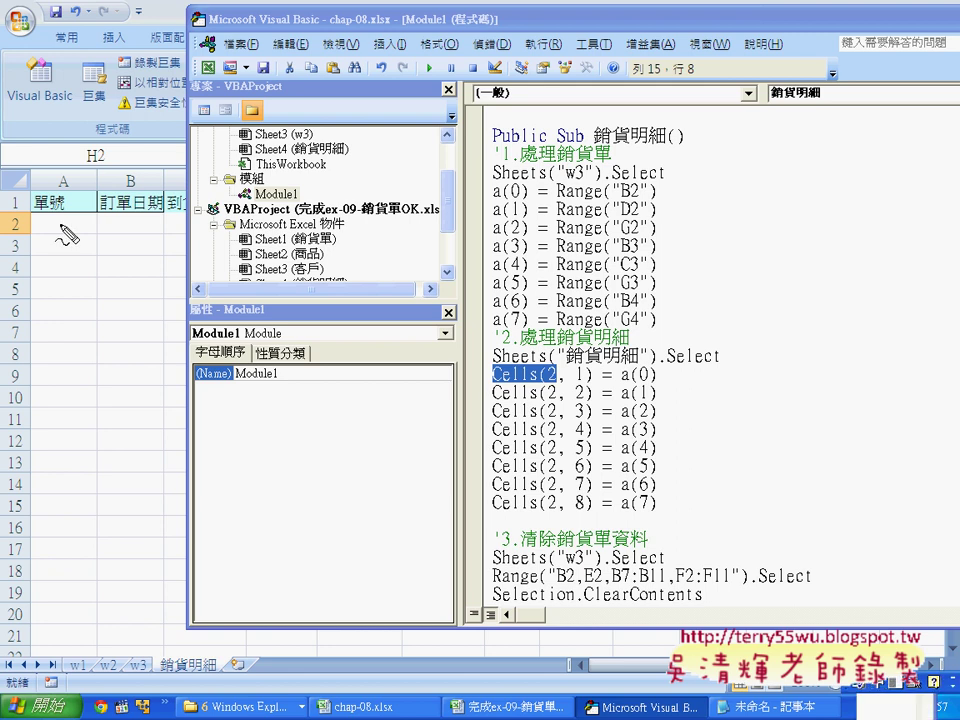
mouse_move(500, 390)
left_mouse_down()
mouse_move(590, 388)
mouse_move(497, 372)
mouse_move(83, 237)
mouse_move(88, 222)
left_mouse_up()
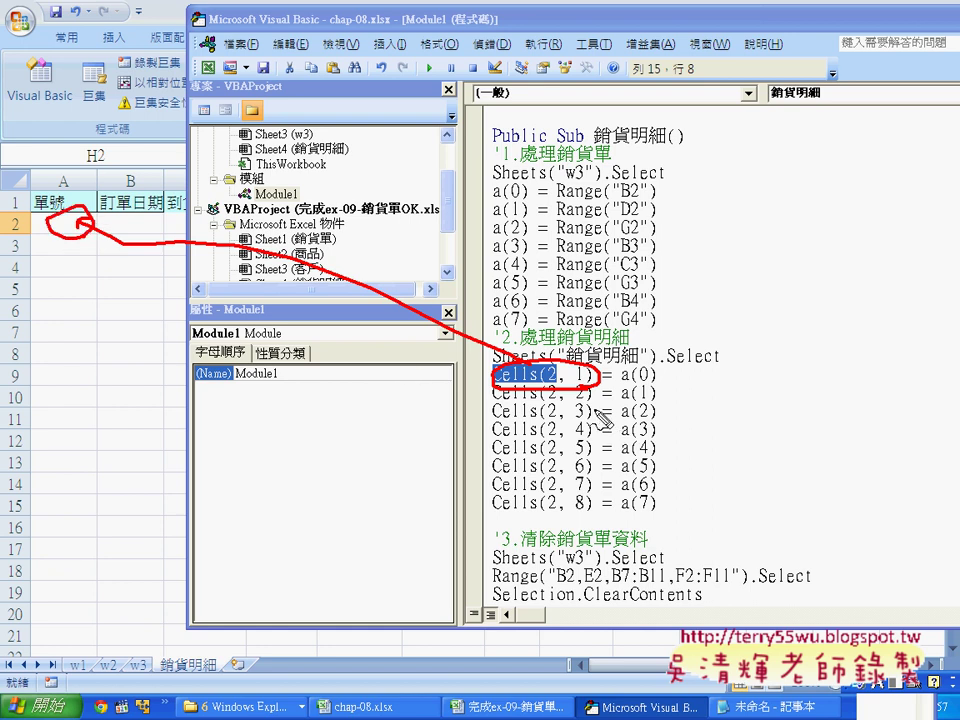
left_click_drag(594, 398, 588, 384)
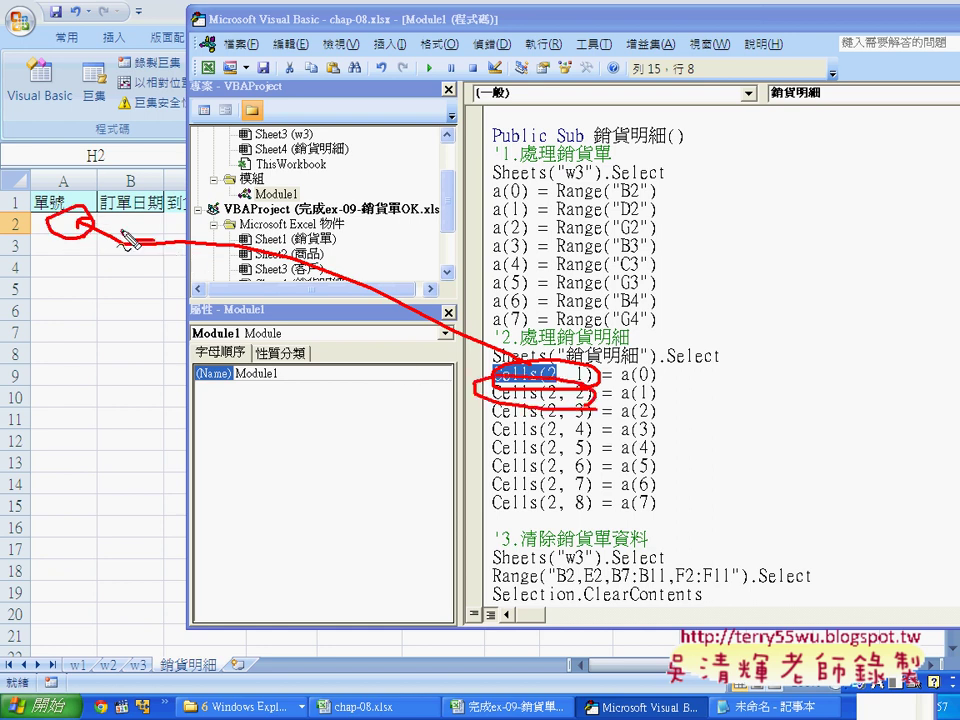
left_click_drag(127, 240, 240, 222)
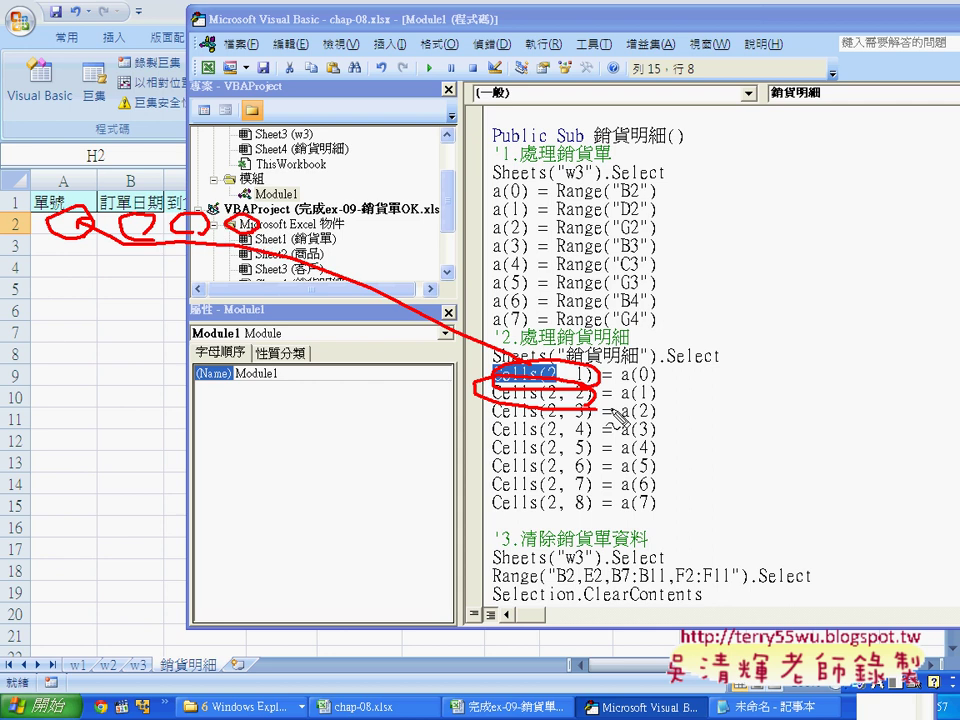
mouse_move(645, 518)
left_mouse_down()
mouse_move(663, 450)
mouse_move(642, 368)
mouse_move(570, 358)
left_mouse_up()
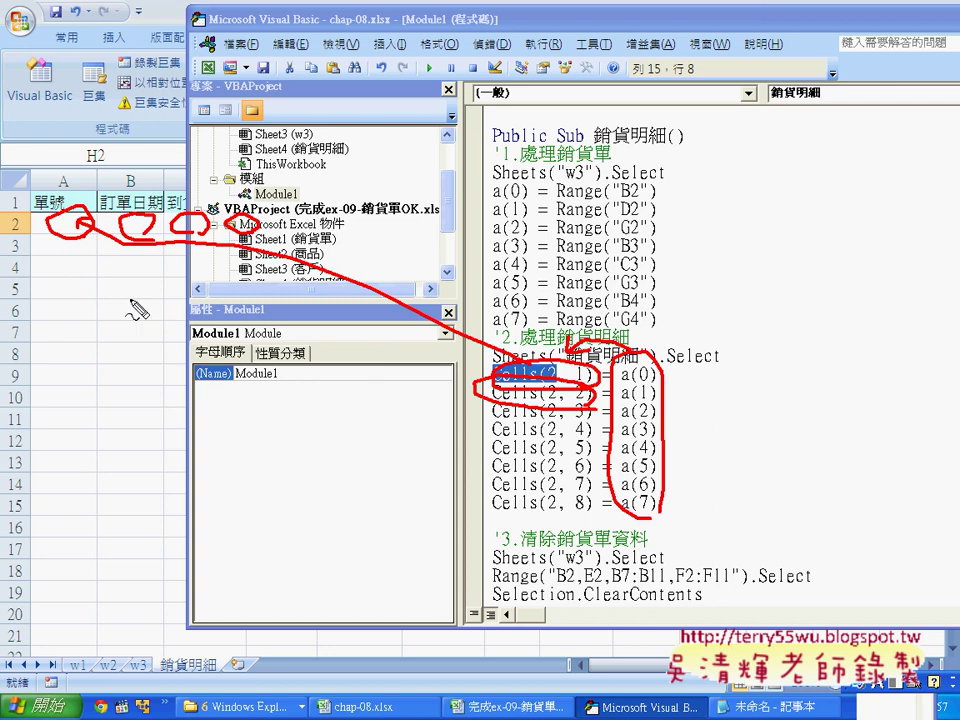
key("Escape")
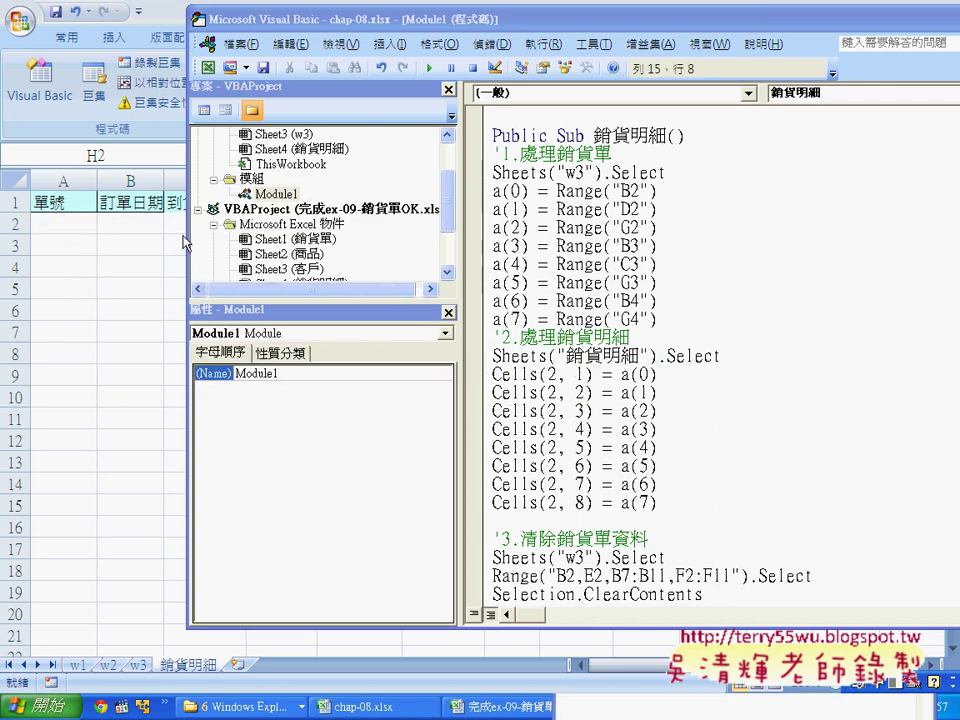
Step: Select A2:H2 on the 銷貨明細 sheet, then bring up the w3 invoice sheet
left_click(79, 222)
left_click_drag(79, 222, 567, 231)
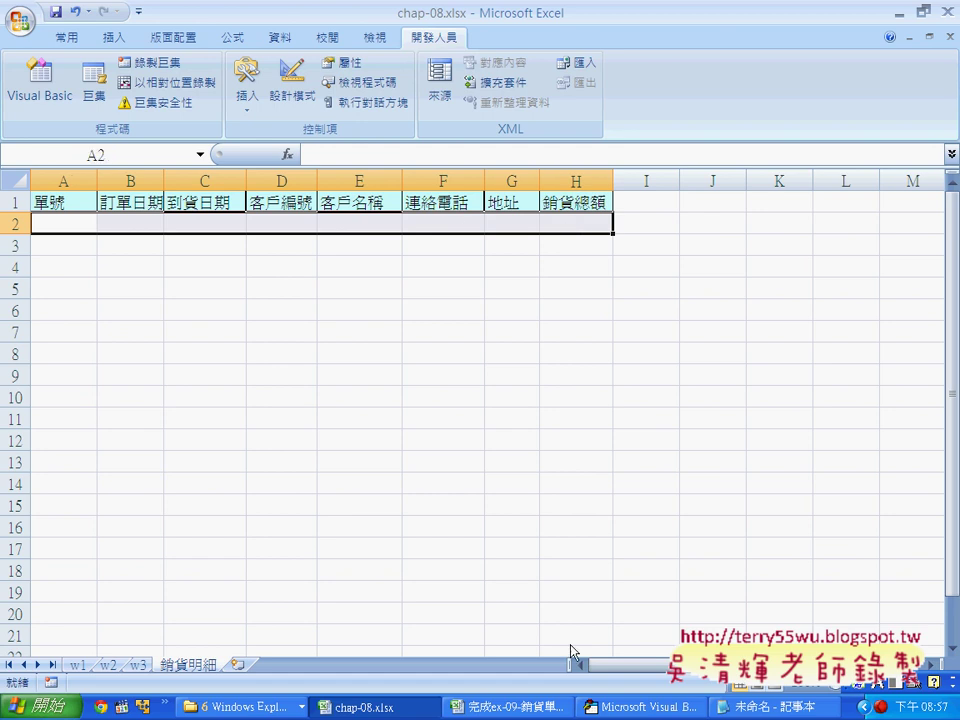
left_click(630, 712)
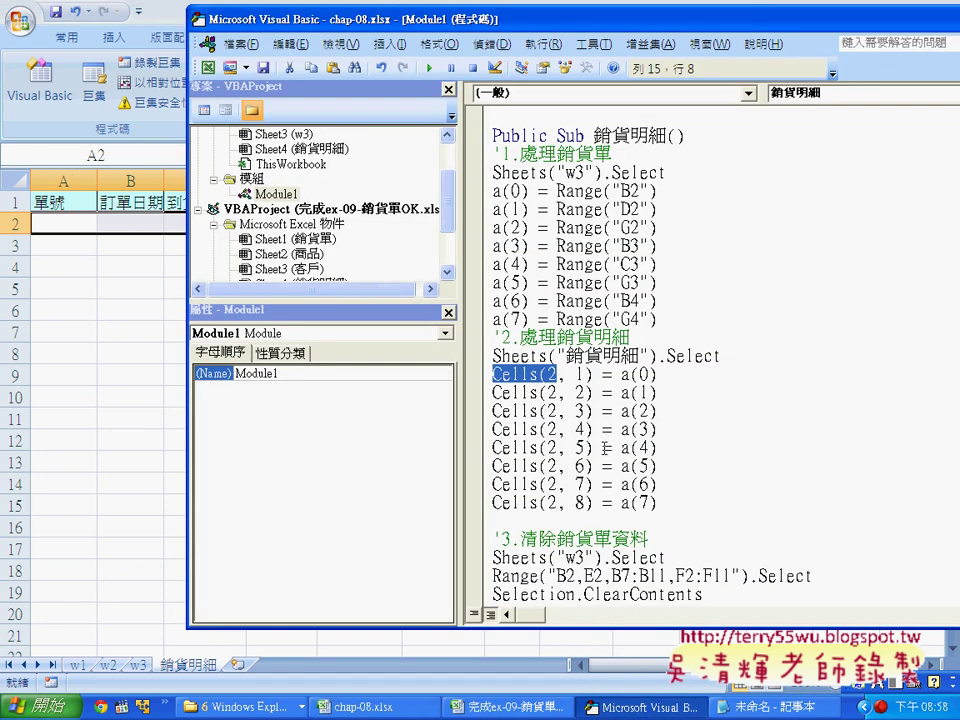
scroll(605, 465, "down", 2)
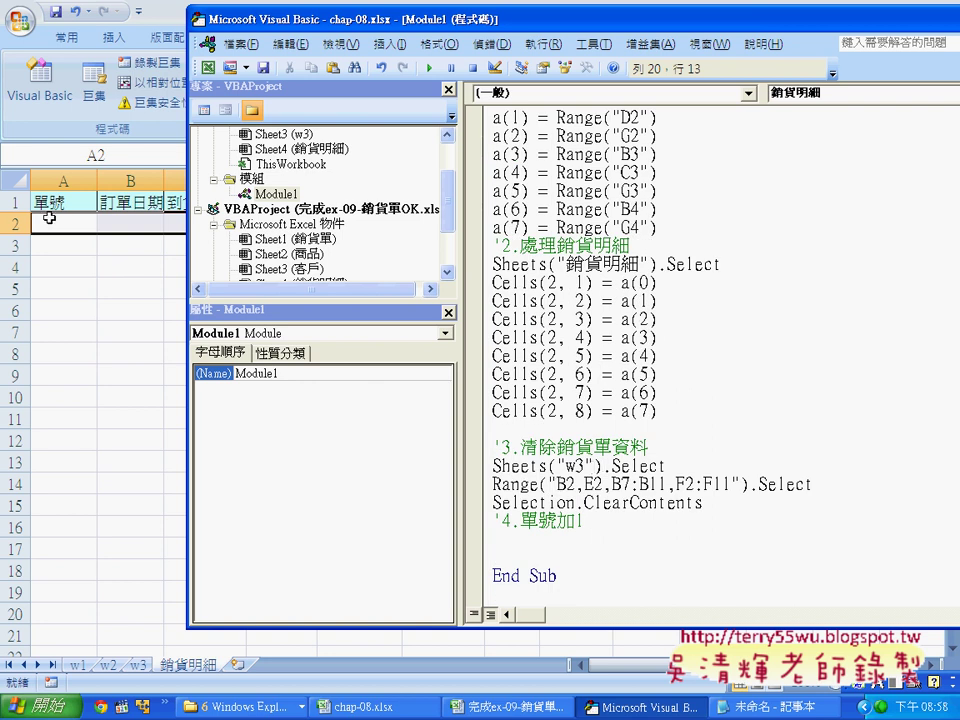
left_click(141, 668)
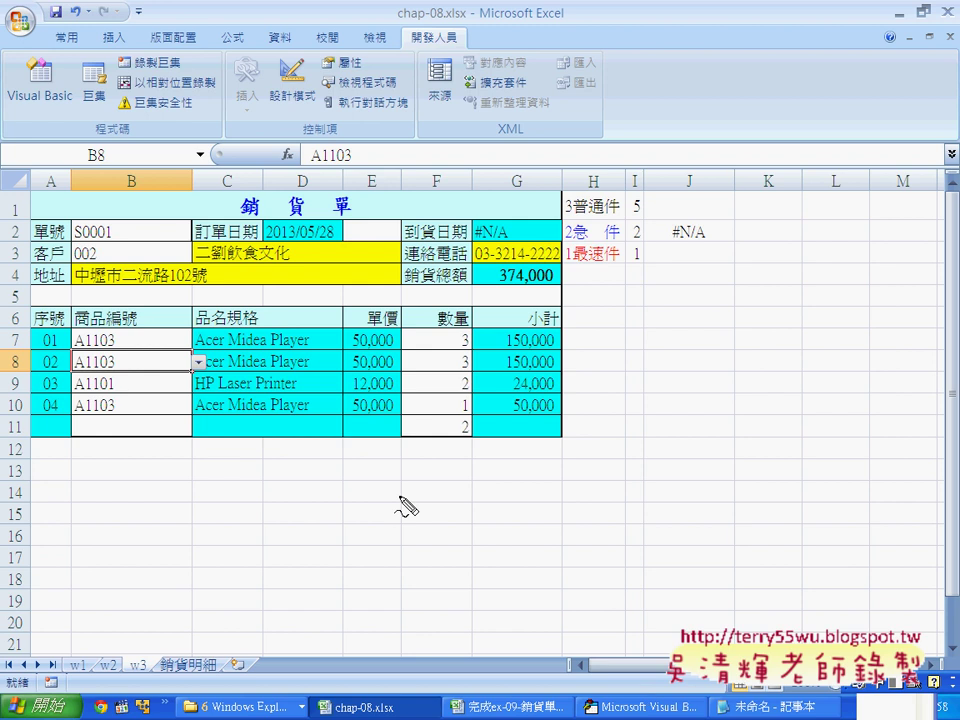
Step: Mark B2, B3, E2, B7:B11 and the quantity column, then view 完成ex-09-銷貨單OK.xls's 銷貨明細 sheet
left_click_drag(113, 232, 113, 270)
left_click_drag(385, 226, 388, 232)
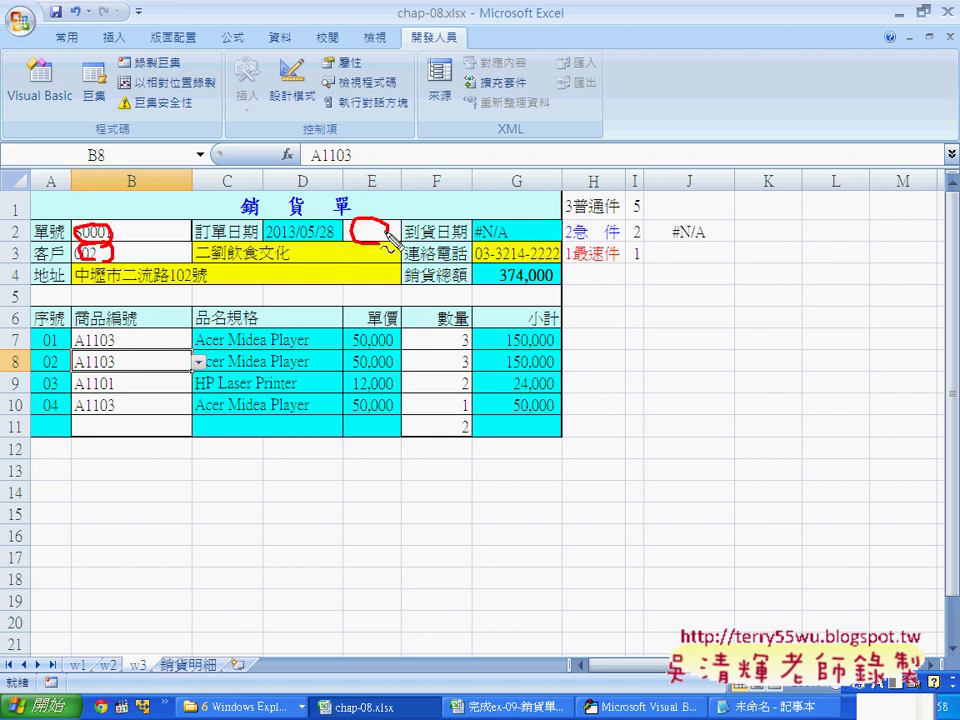
left_click_drag(80, 326, 70, 442)
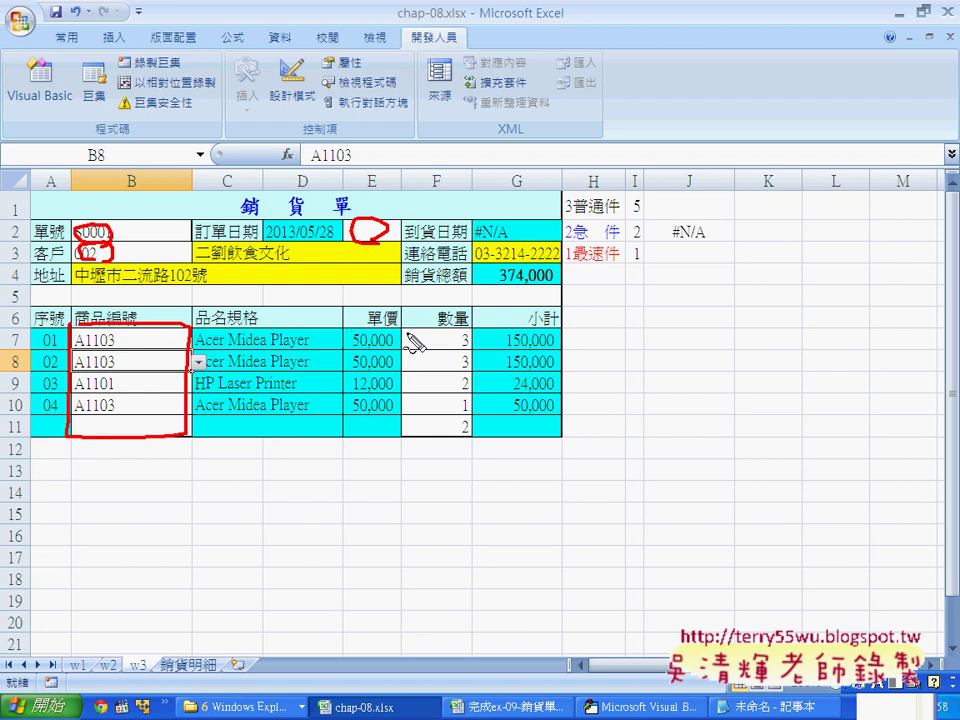
mouse_move(408, 324)
left_mouse_down()
mouse_move(482, 372)
mouse_move(404, 330)
left_mouse_up()
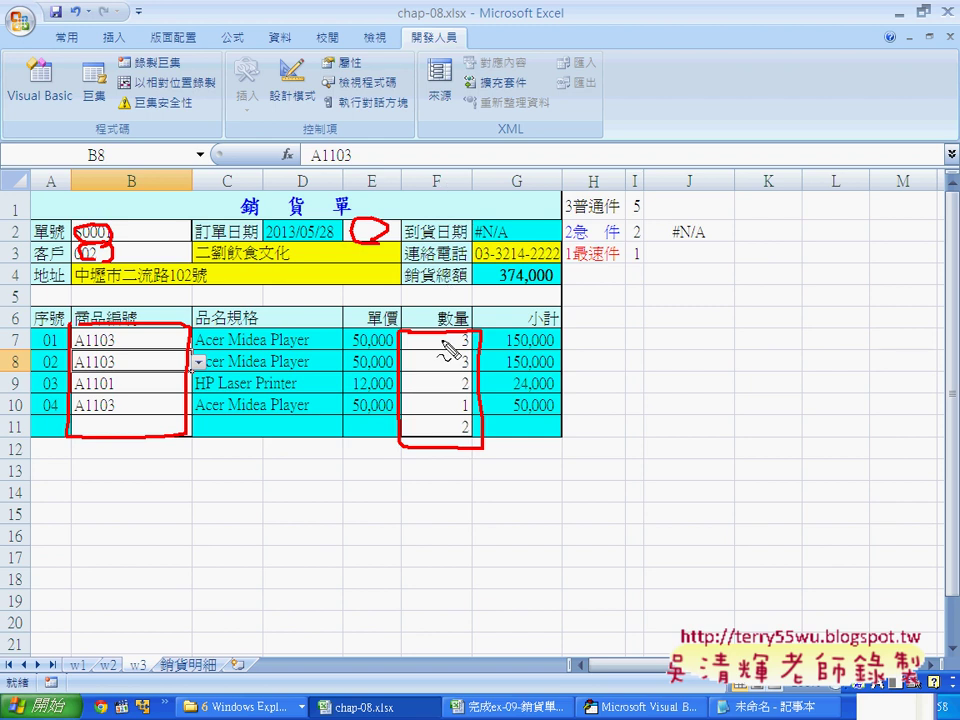
left_click_drag(447, 436, 450, 436)
key("Escape")
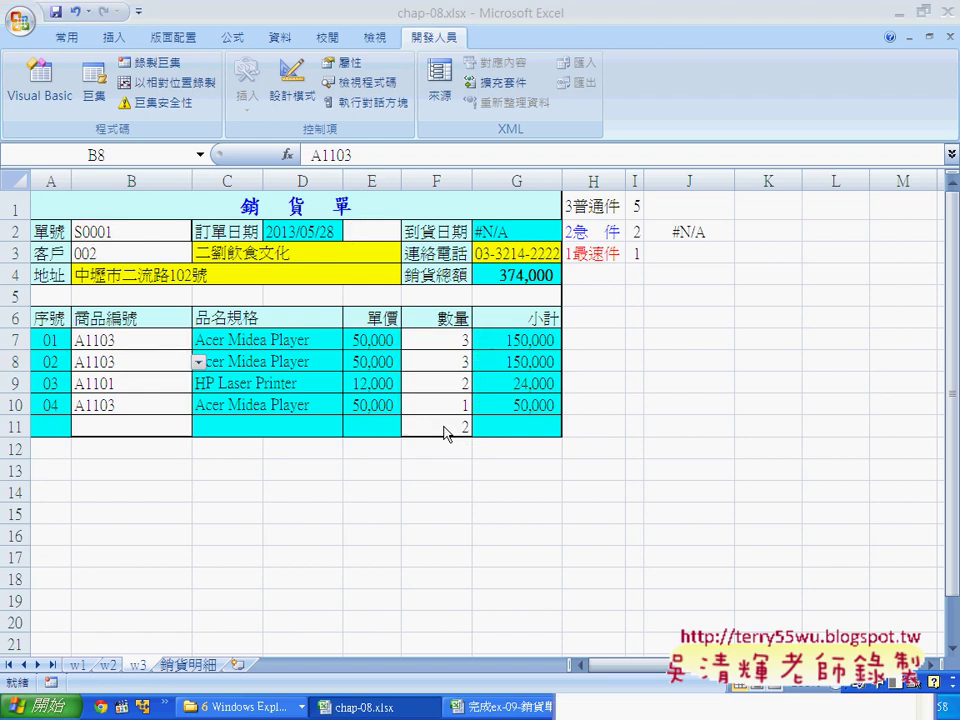
left_click(523, 710)
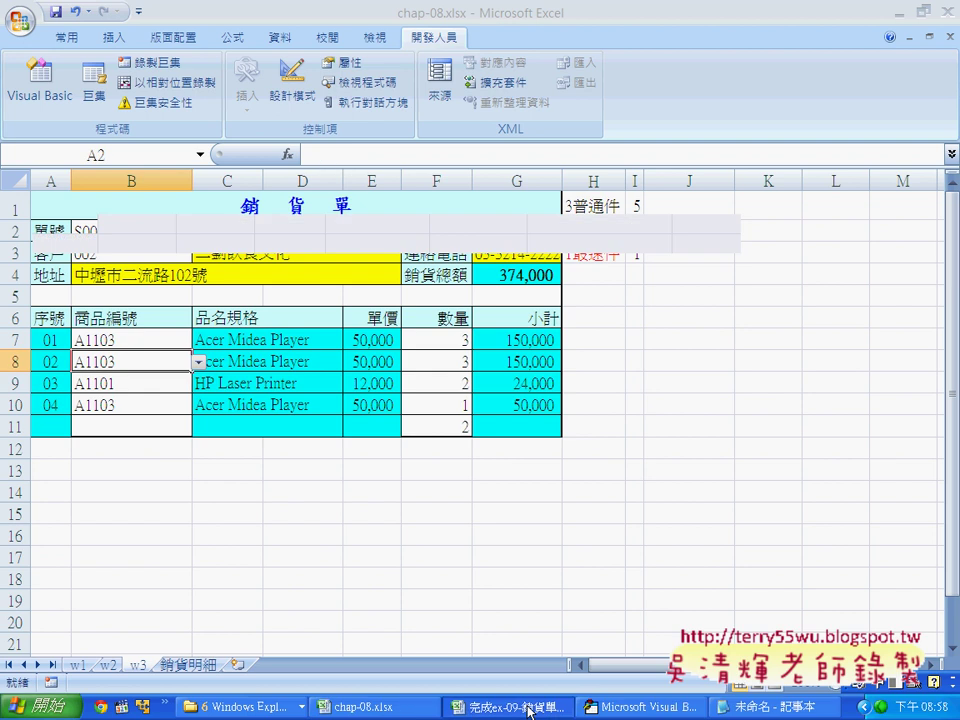
Step: Highlight the Sheets("w3").Select line, then show chap-08.xlsx's w3 invoice sheet
left_click(645, 706)
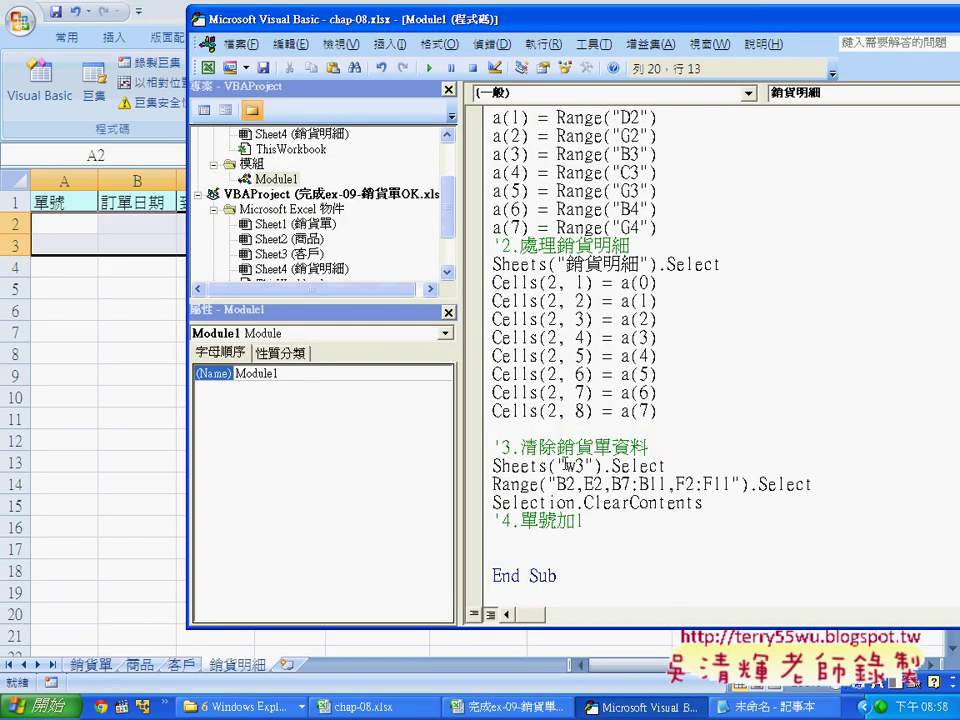
left_click_drag(494, 465, 674, 465)
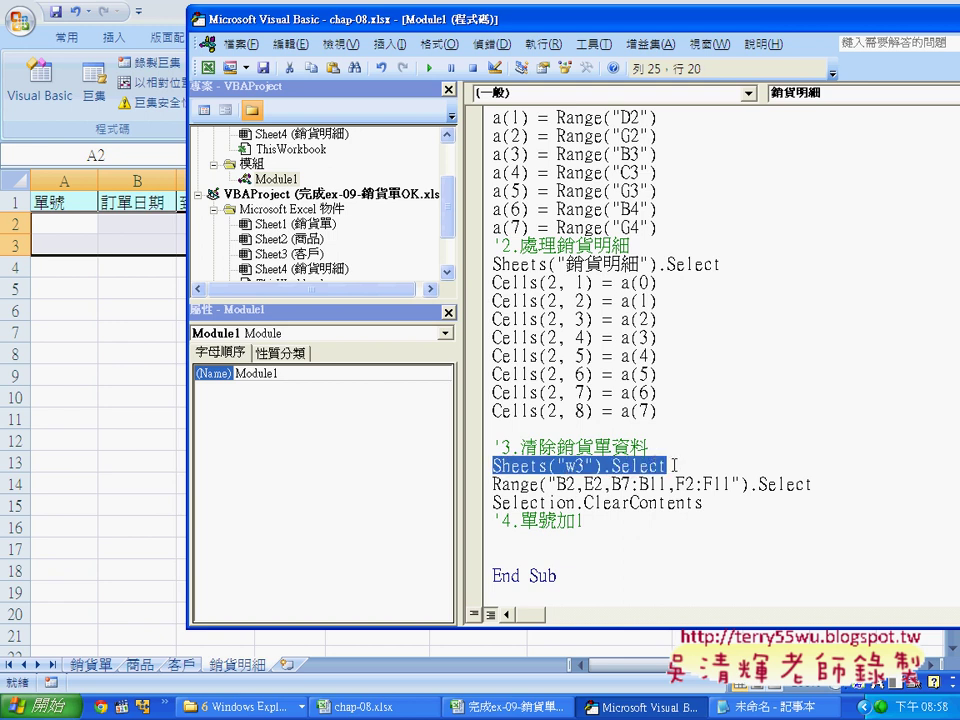
left_click(487, 710)
left_click(360, 707)
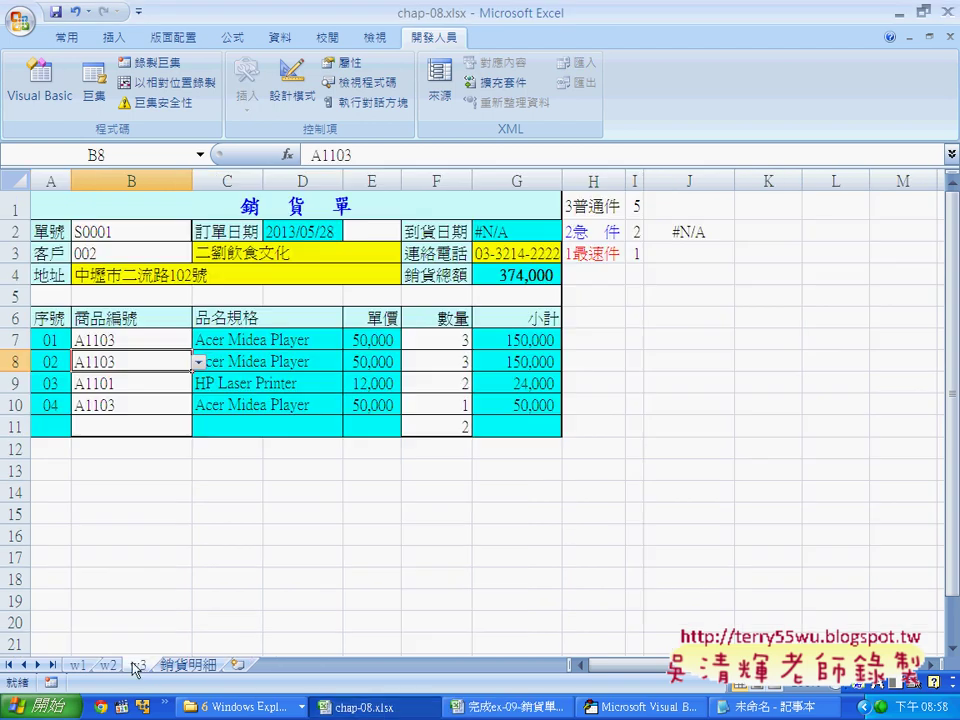
Step: Highlight the Range and ClearContents lines in Module1 and move the editor aside
left_click(632, 705)
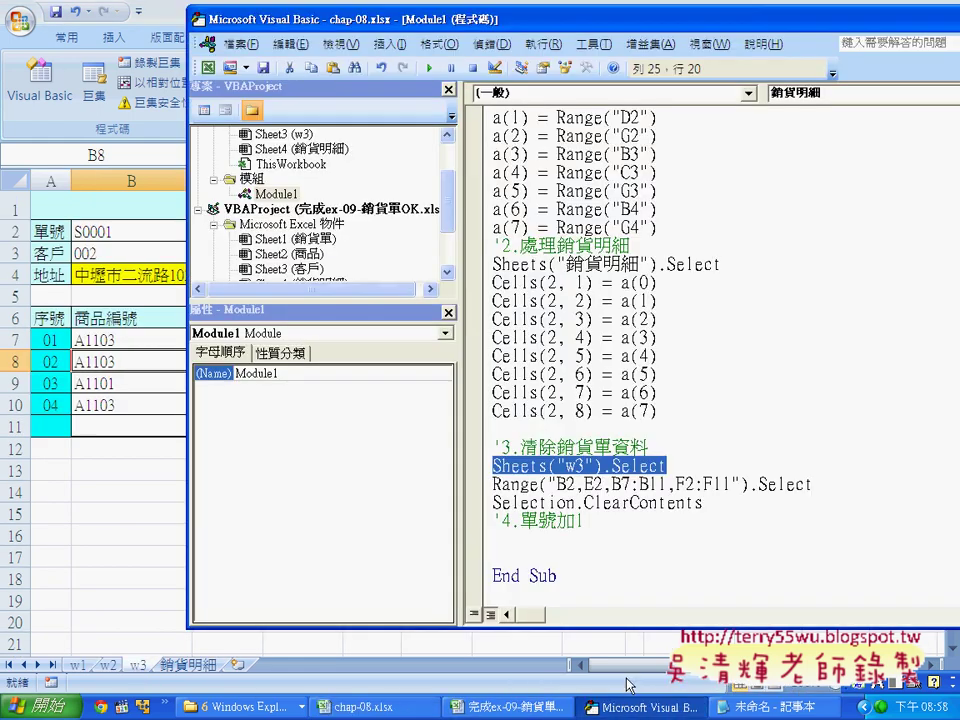
left_click(493, 484)
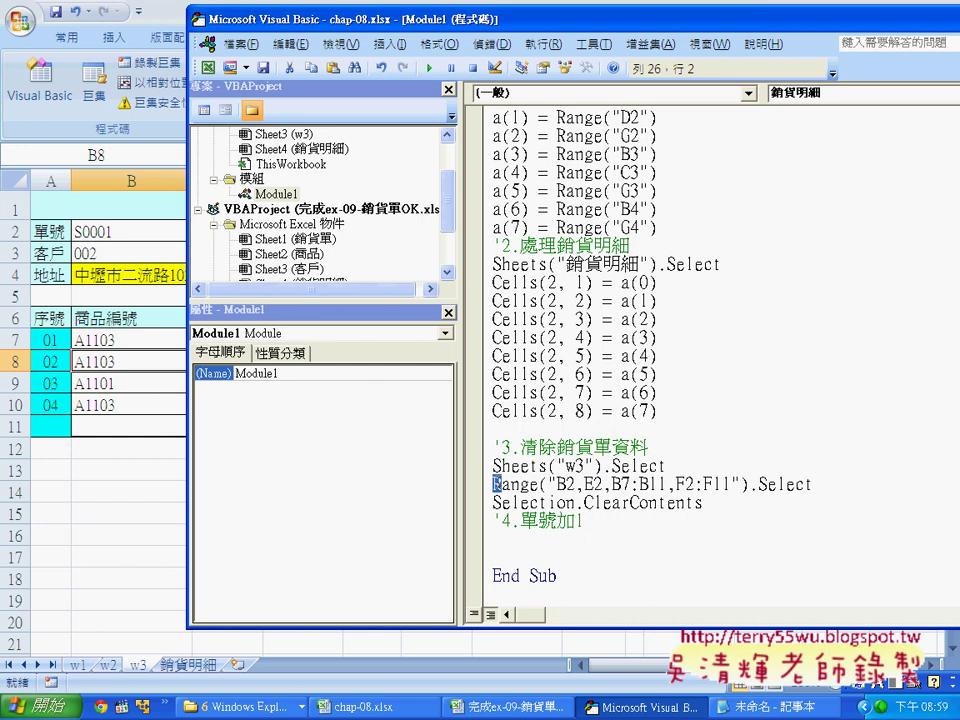
mouse_move(493, 484)
left_mouse_down()
mouse_move(816, 486)
mouse_move(487, 511)
left_mouse_up()
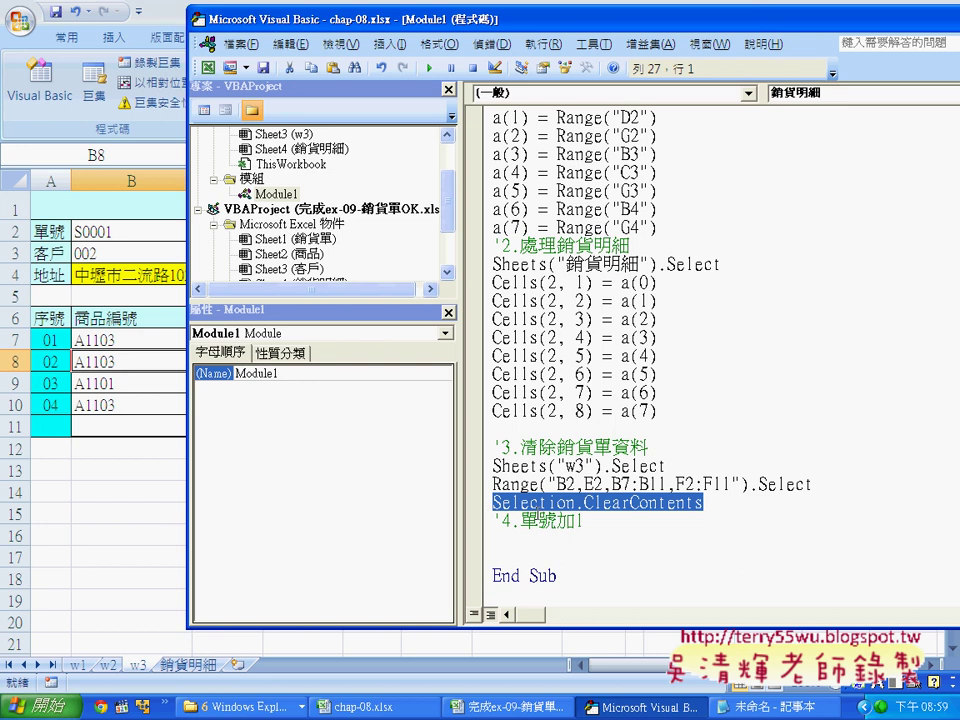
left_click_drag(703, 503, 489, 504)
left_click_drag(478, 22, 546, 22)
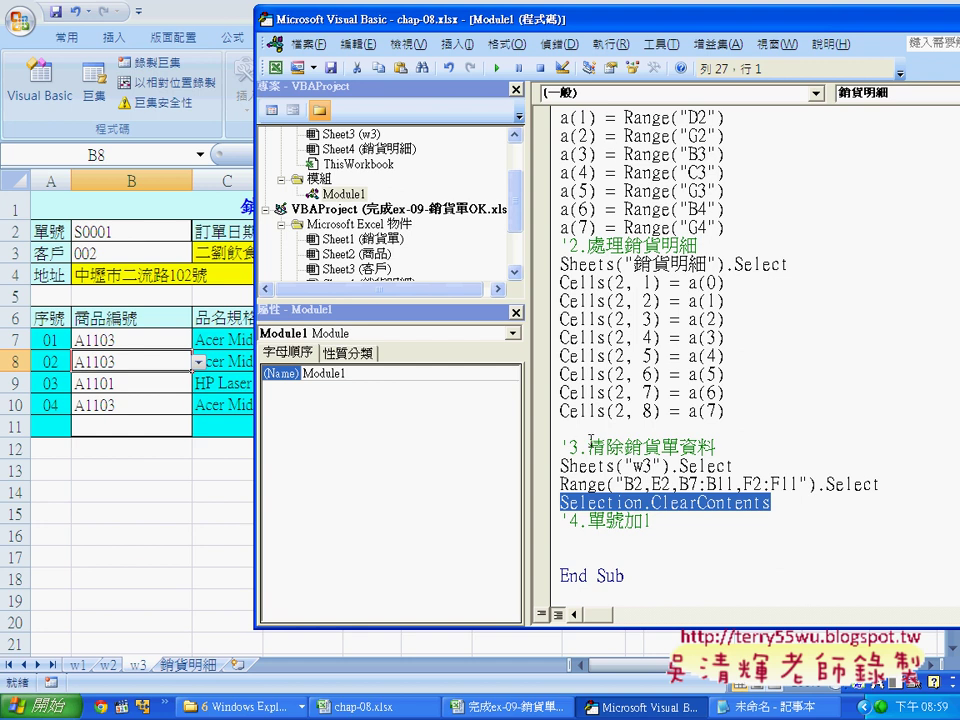
Step: Insert B3 after B2 so the range reads B2,B3,E2,B7:B11,F2:F11
left_click(655, 505)
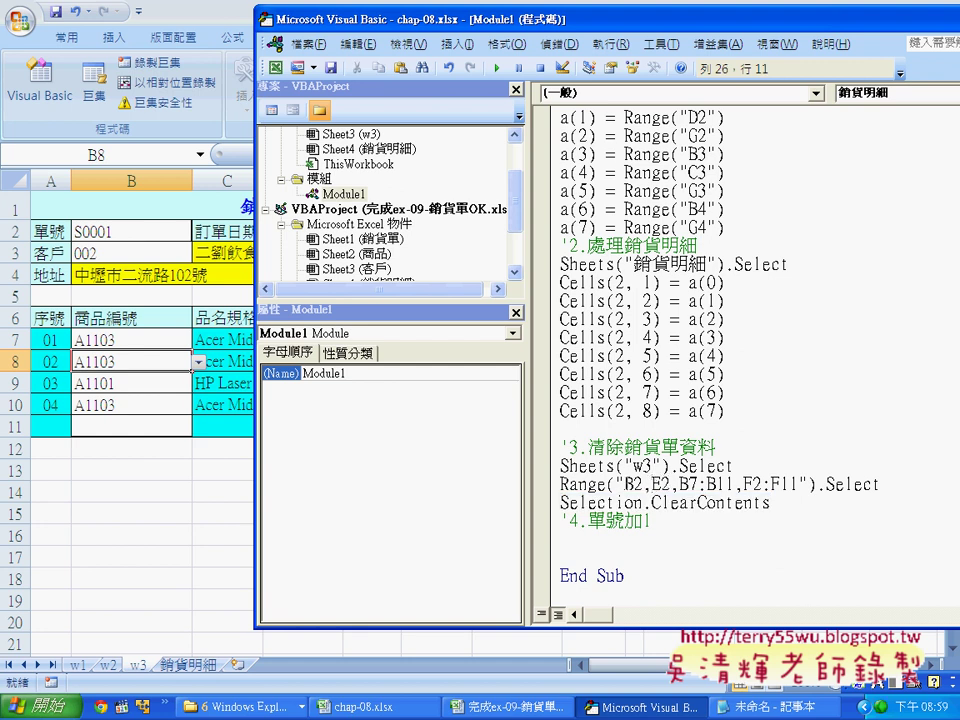
type("B")
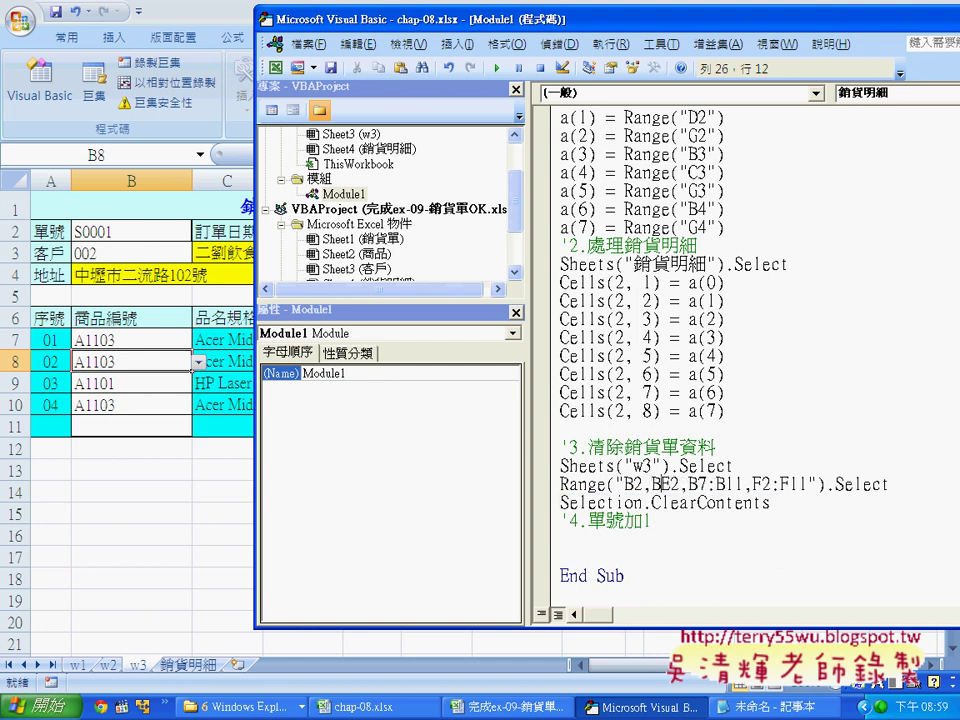
type("3,")
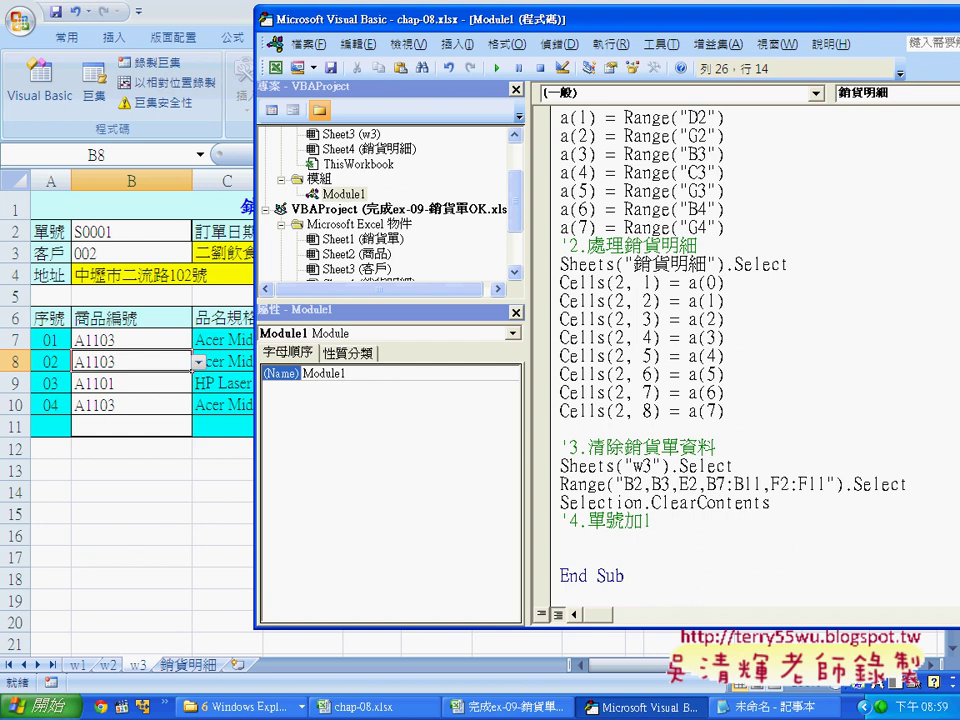
key("Right")
key("Right")
key("shift+Right")
key("shift+Right")
key("shift+Right")
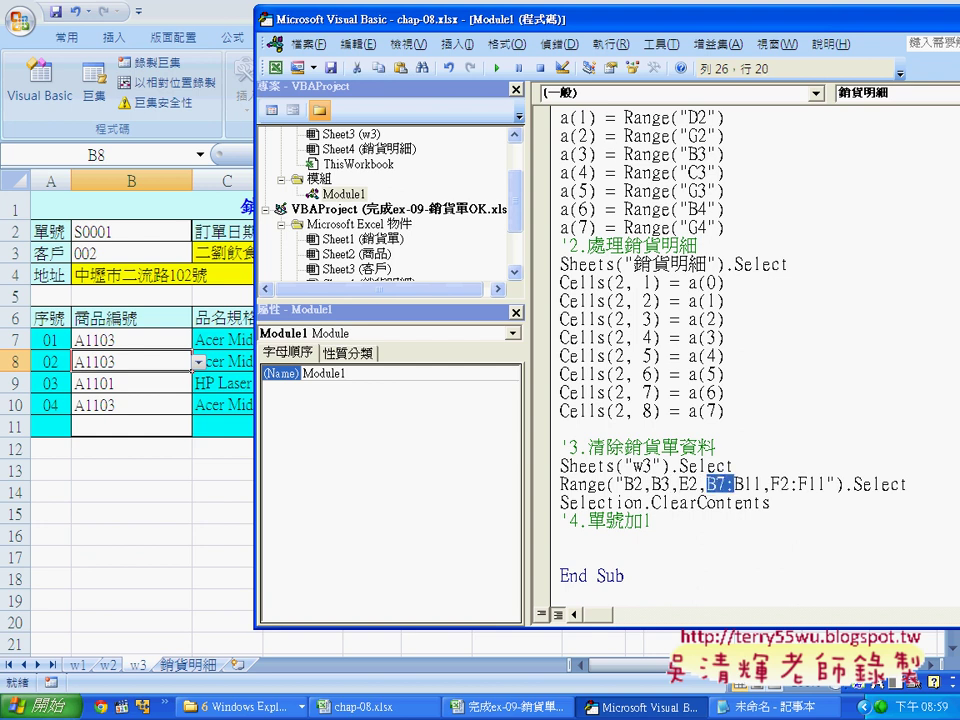
key("shift+Right")
key("shift+Right")
key("shift+Right")
key("Right")
key("shift+Right")
key("shift+Right")
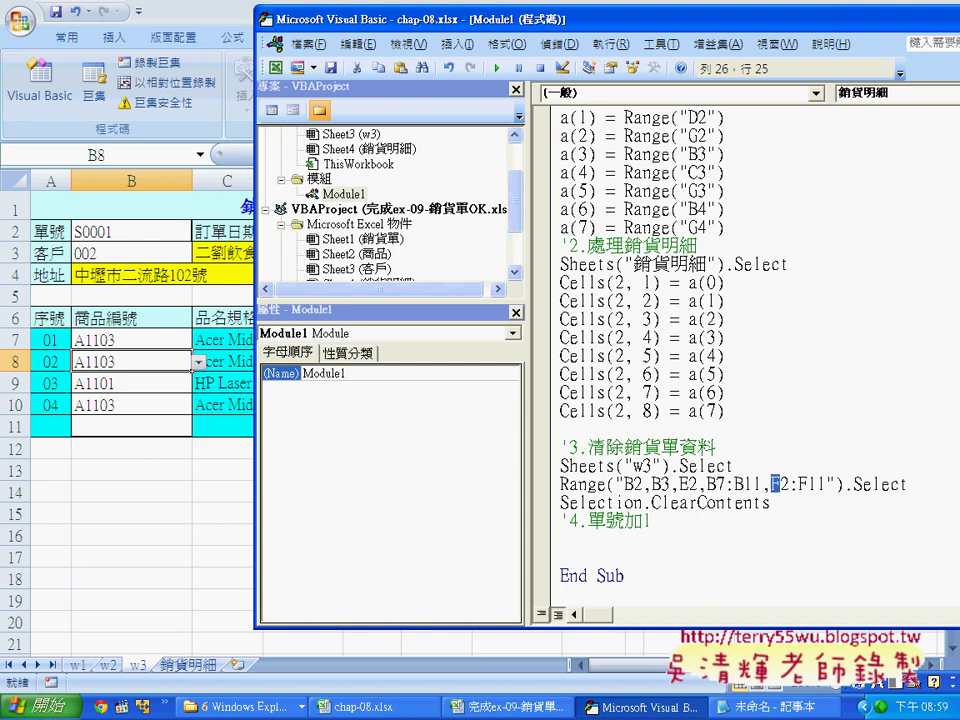
key("shift+Right")
key("shift+Right")
key("shift+Right")
key("shift+Right")
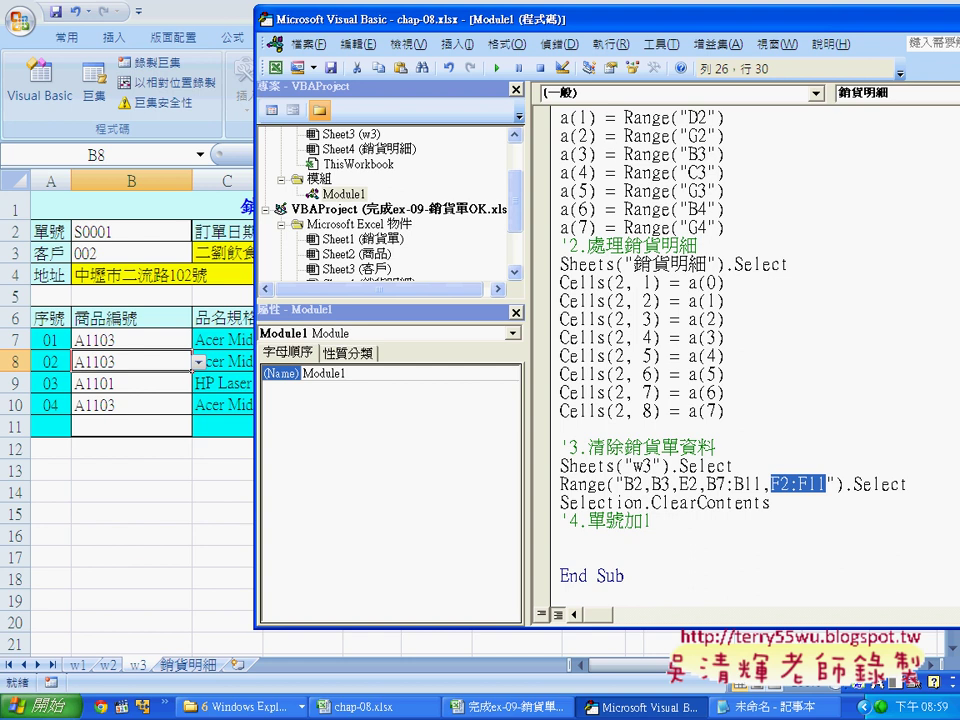
left_click_drag(908, 485, 568, 492)
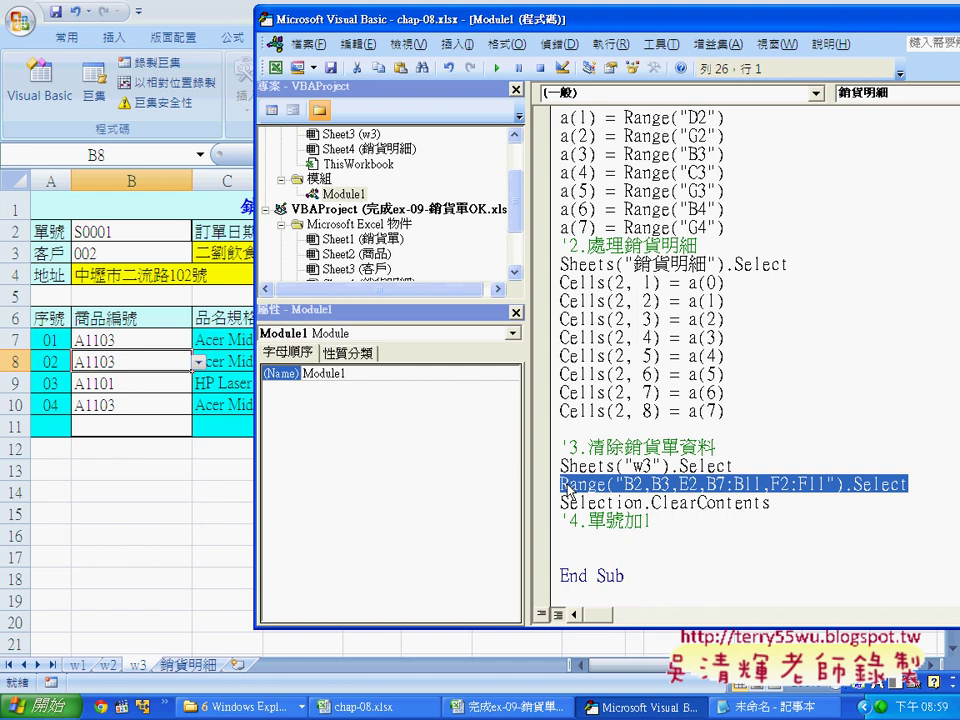
Step: Highlight Selection and the three statements that clear the invoice
left_click(872, 485)
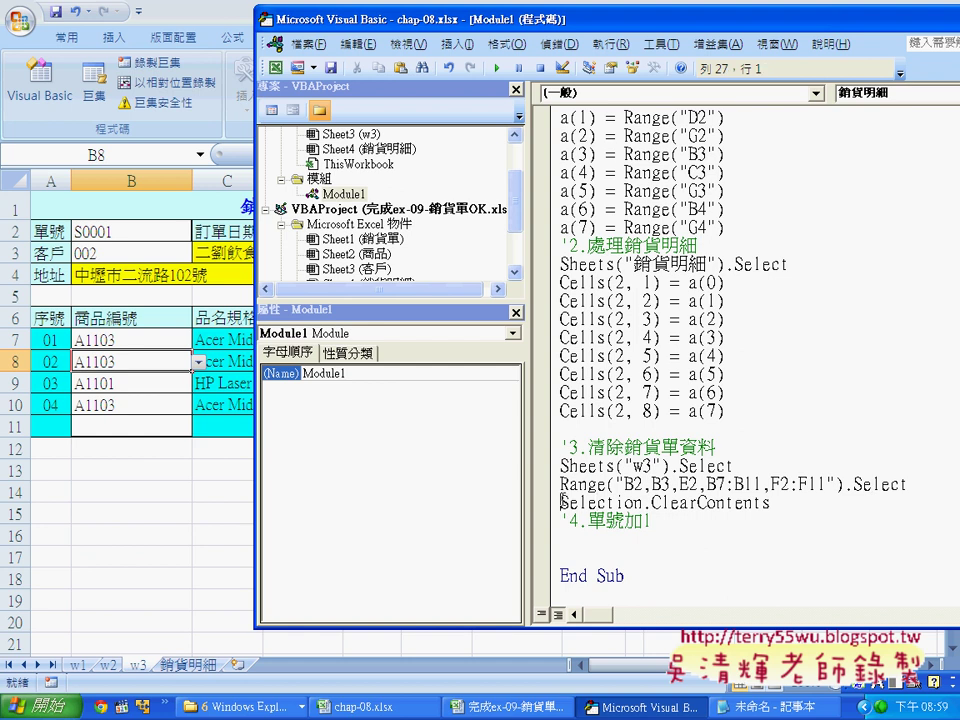
left_click_drag(560, 502, 641, 502)
left_click_drag(770, 502, 557, 468)
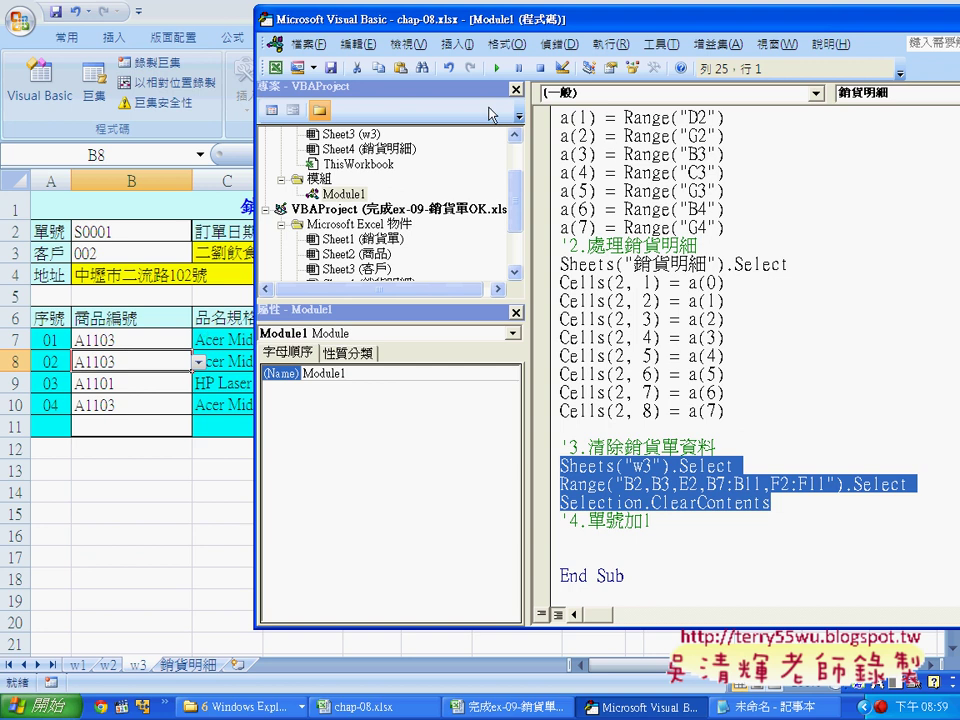
Step: Place the code editor beside the restored, smaller Excel window
left_click_drag(458, 25, 538, 22)
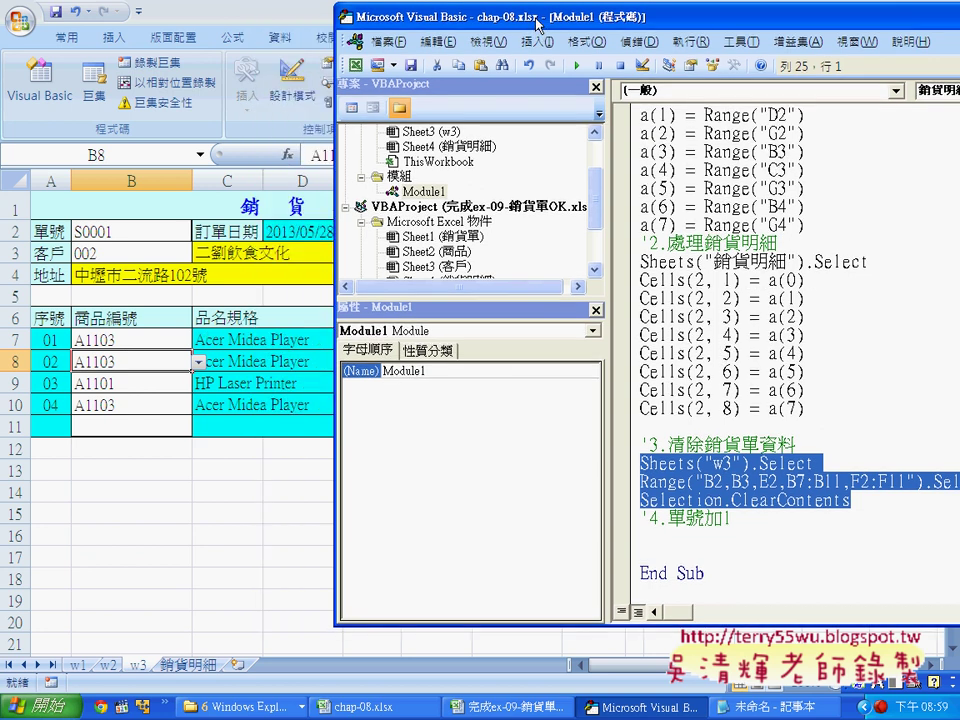
double_click(272, 14)
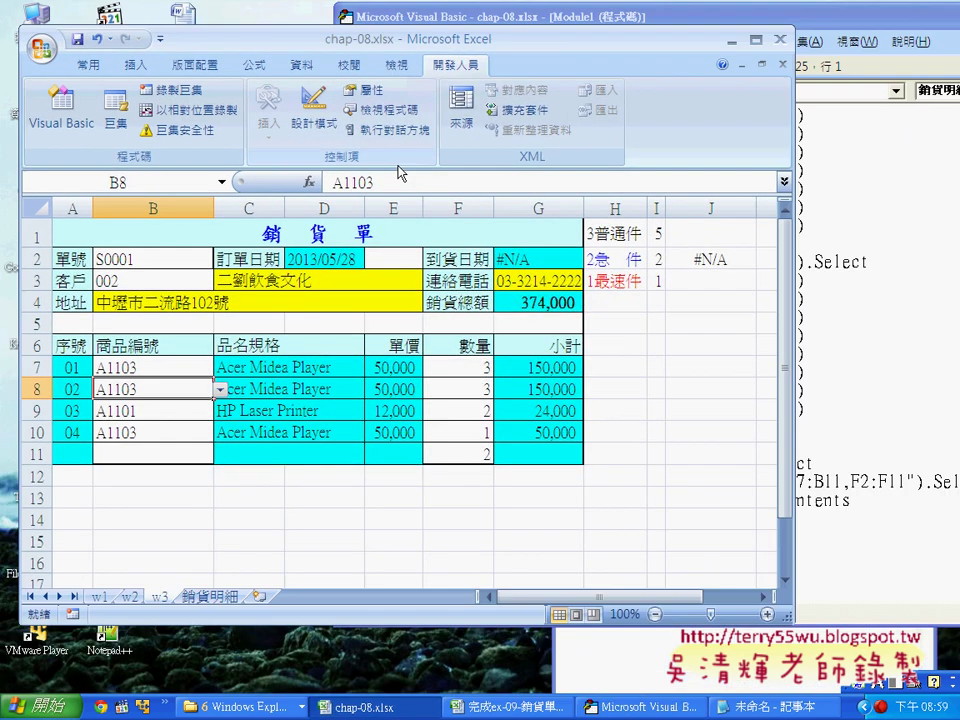
key("alt+F11")
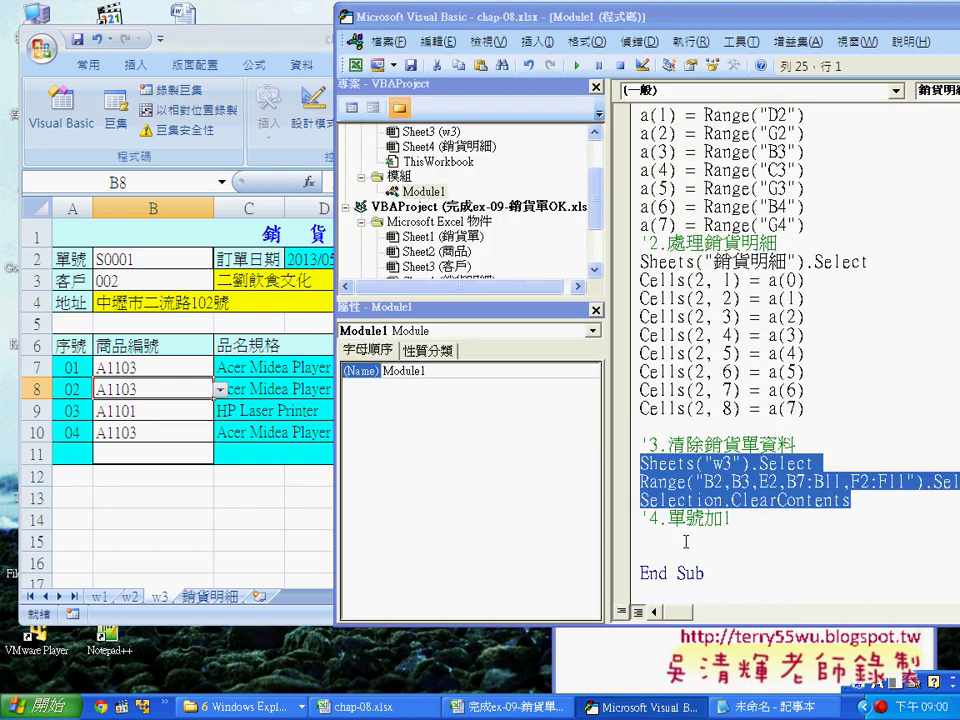
Step: Add Range("B2") = a(0) + 1 under the '4.單號加1 comment
left_click(686, 541)
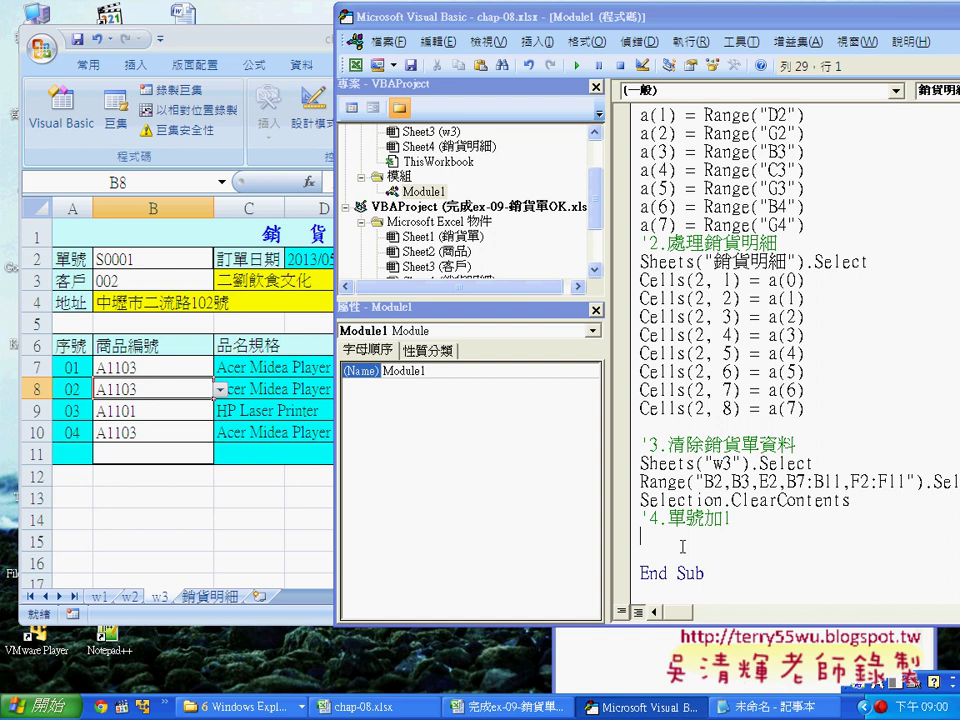
type("R")
type("an")
type("ge")
type("(\"")
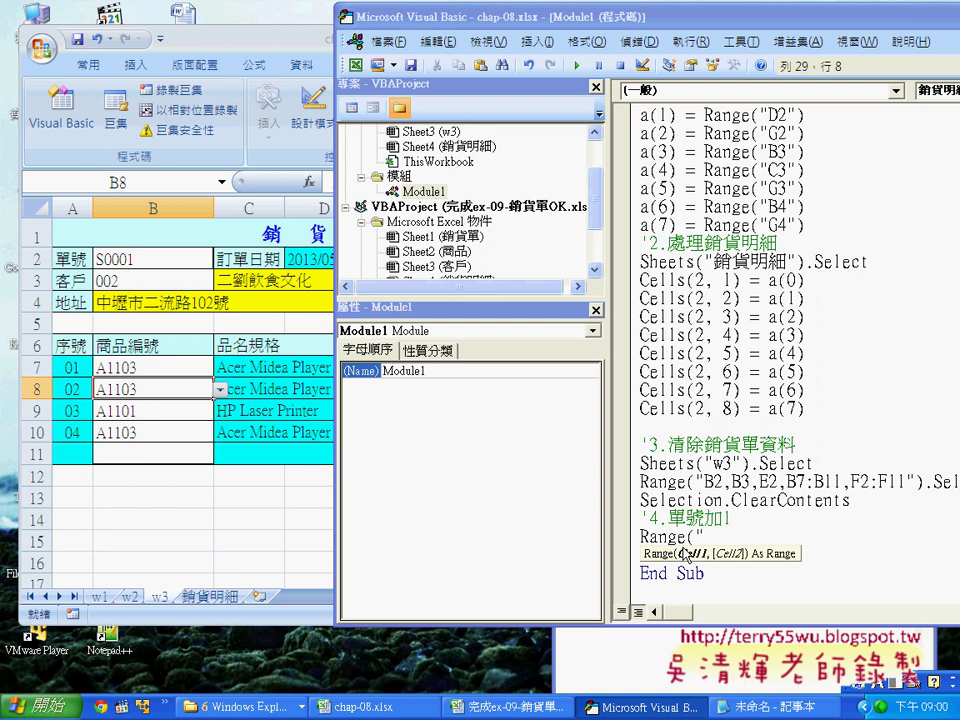
type("B")
type("2\"")
type(")=")
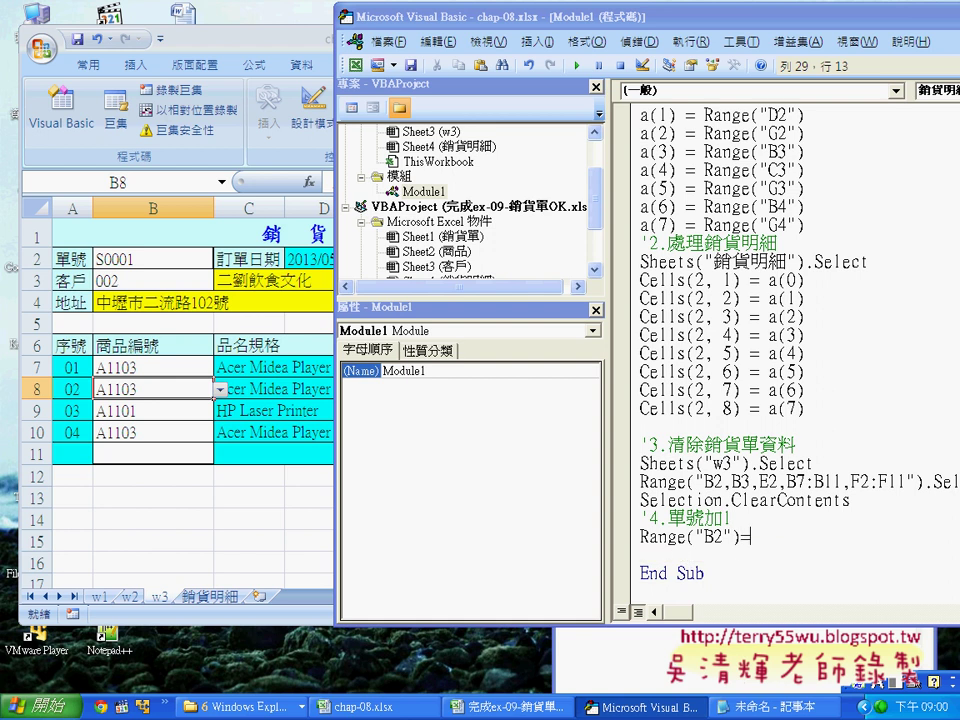
type("a")
type("(0")
type(")")
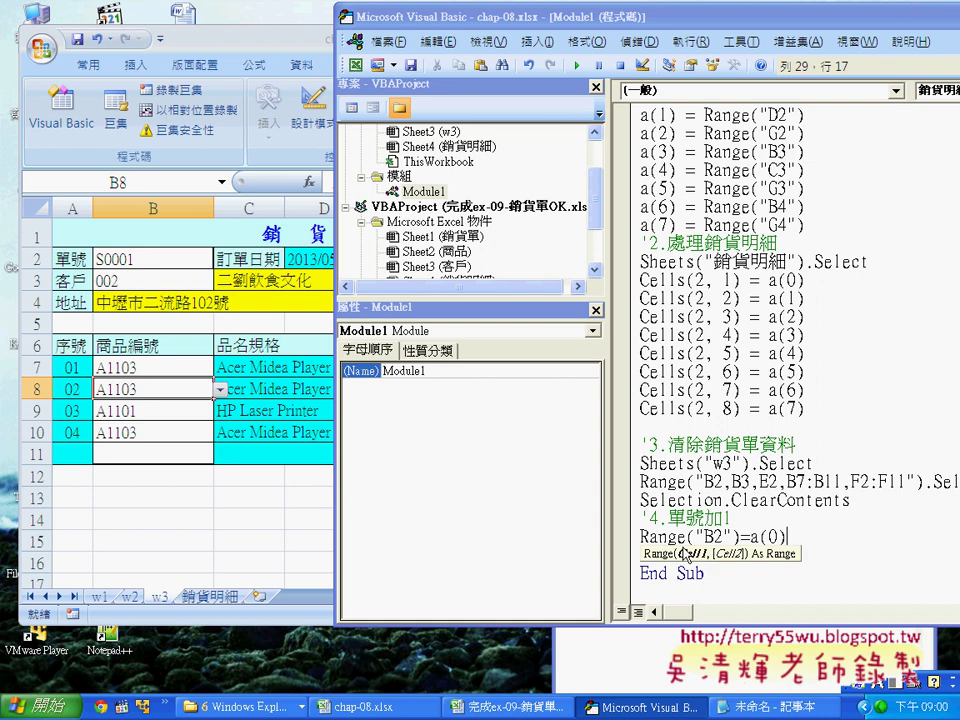
type("+1")
key("Return")
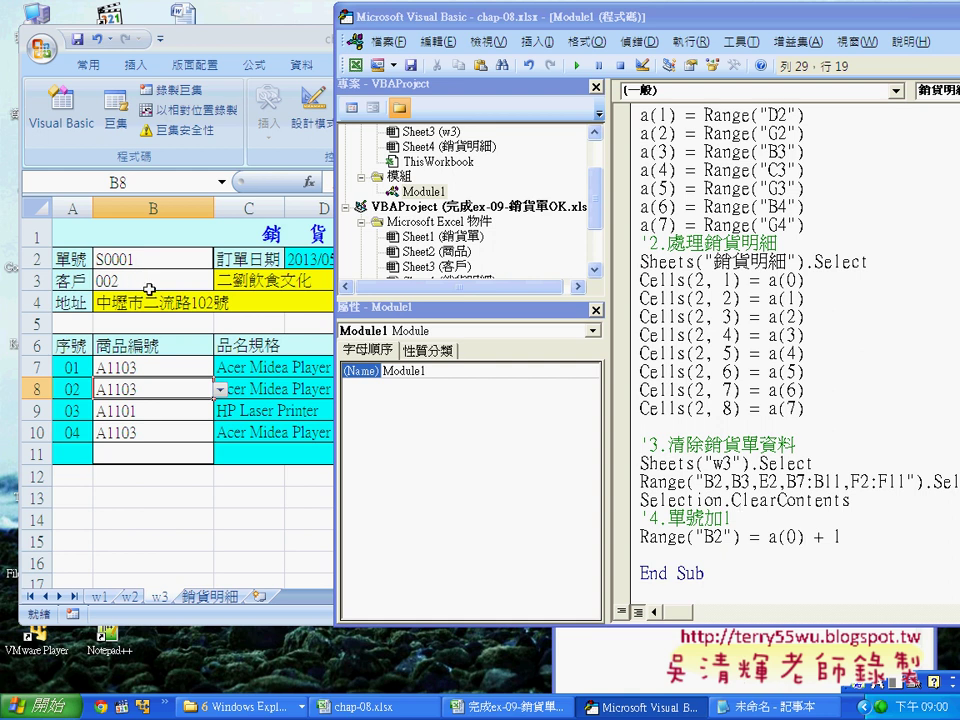
Step: Remove the leading S so the w3 invoice's B2 reads 0001 instead of S0001
left_click(97, 258)
double_click(97, 258)
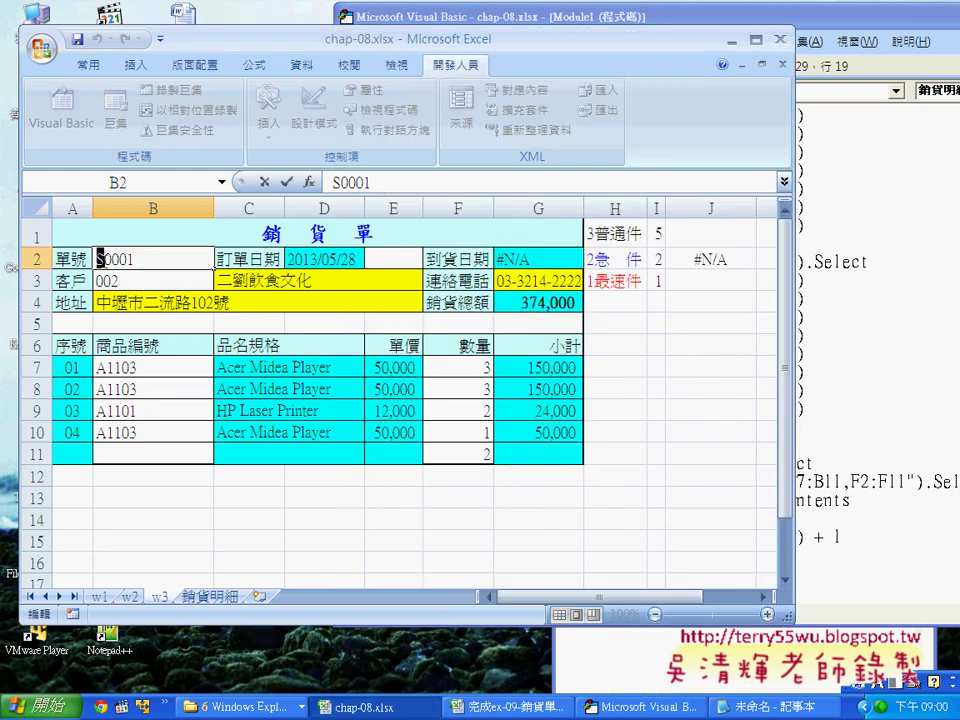
key("Delete")
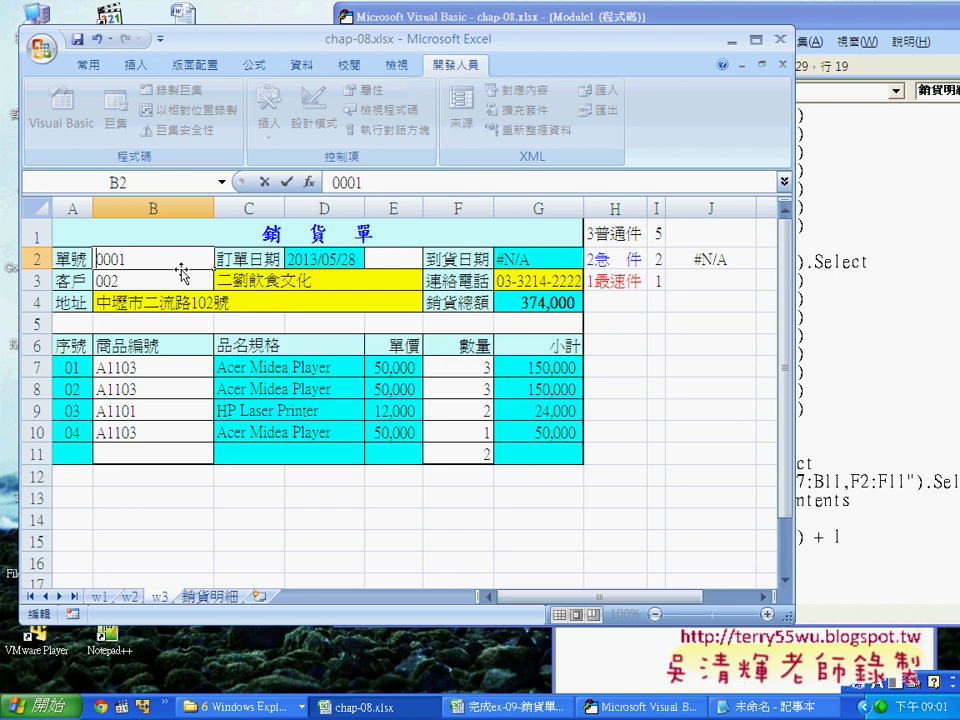
left_click(133, 284)
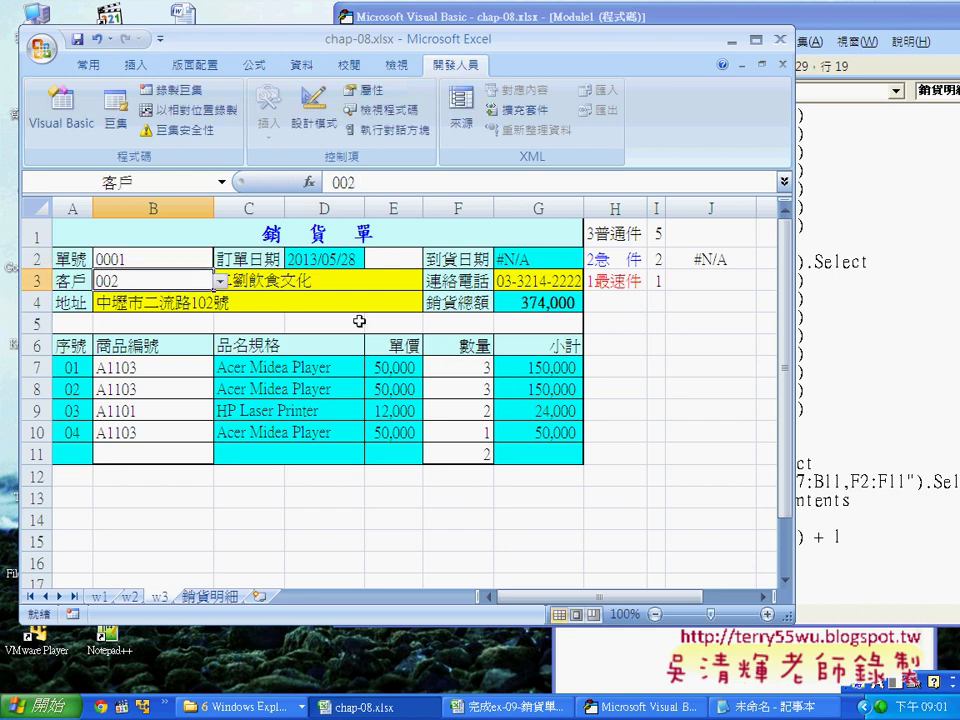
left_click(831, 401)
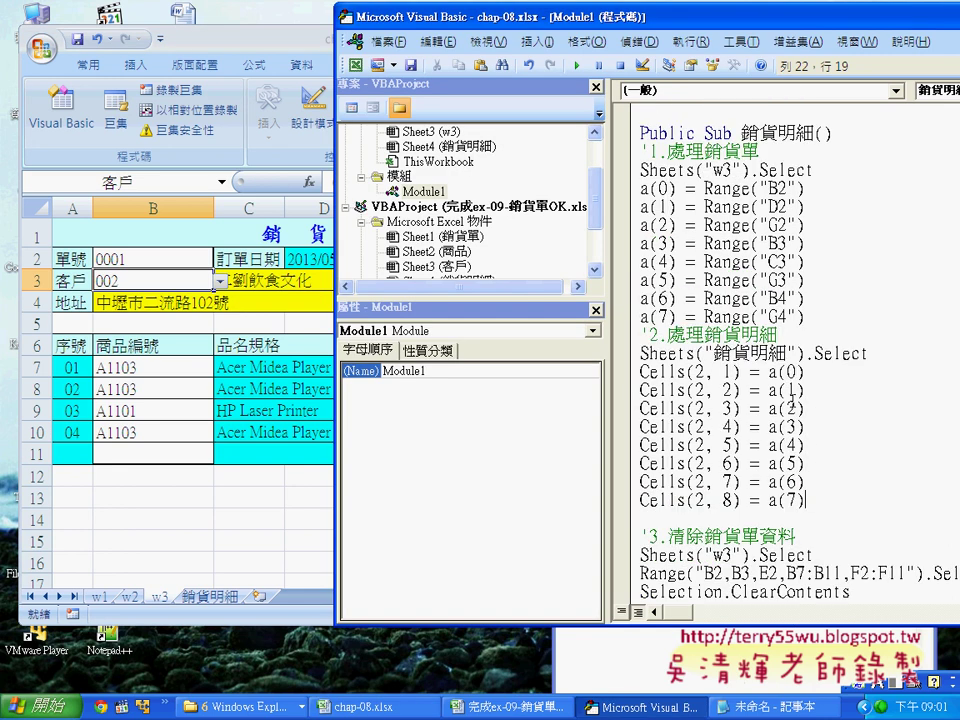